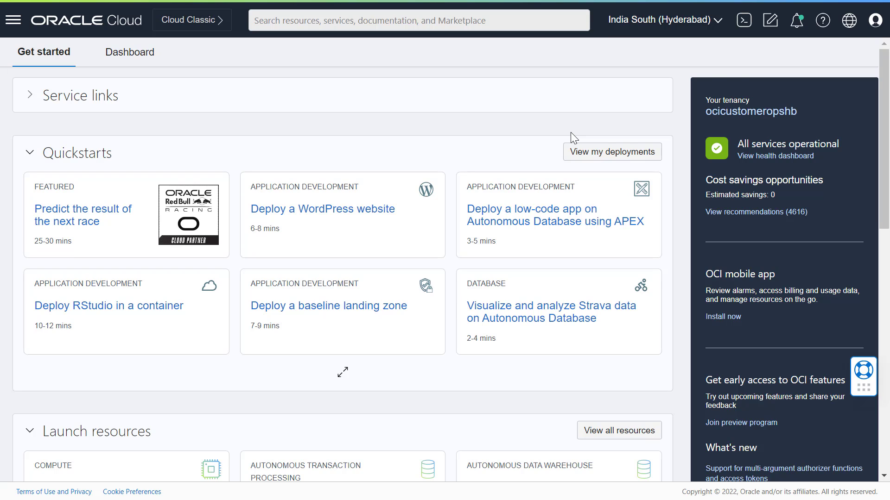
Open the help menu's Support Options panel, then briefly open and dismiss the Limit Increase form.
click(822, 20)
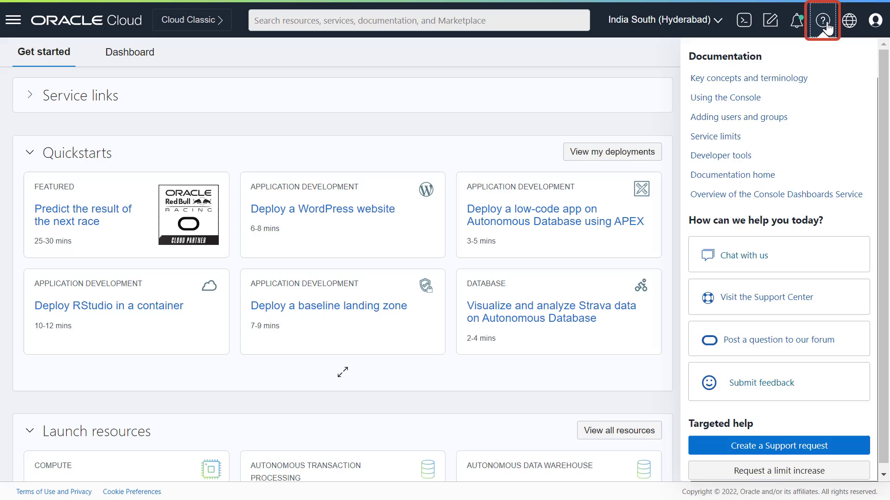
click(822, 20)
click(862, 371)
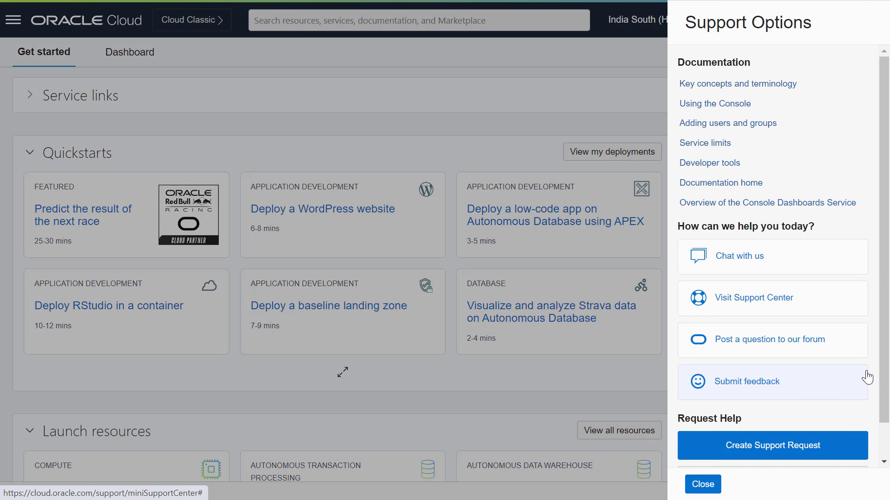
scroll(867, 378, down, 1)
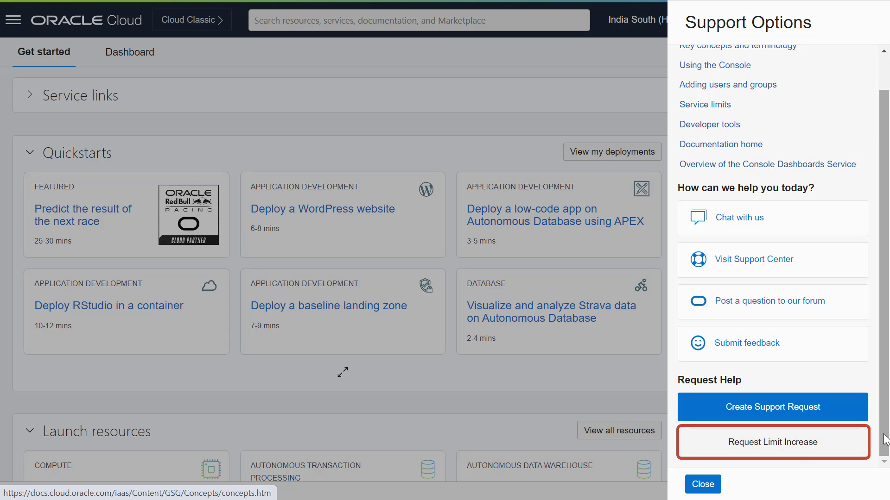
click(793, 445)
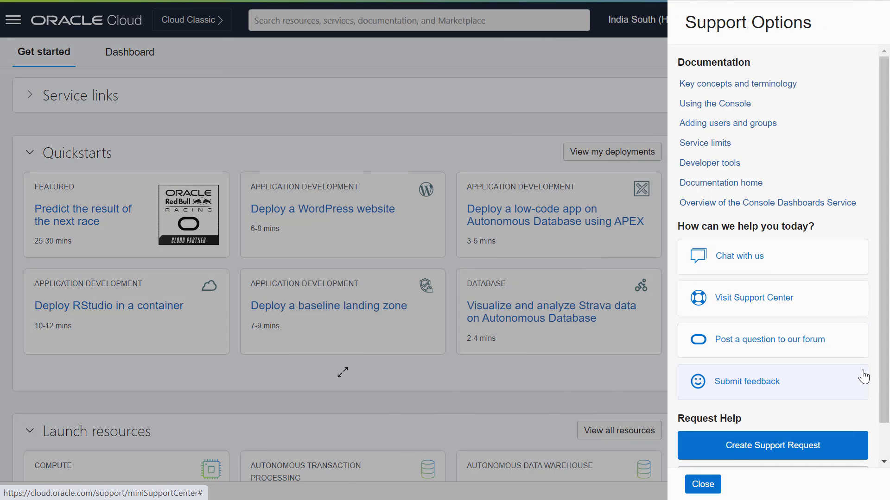
Enter the Support Center, cancel a draft limit request, and filter requests to Limits.
click(794, 298)
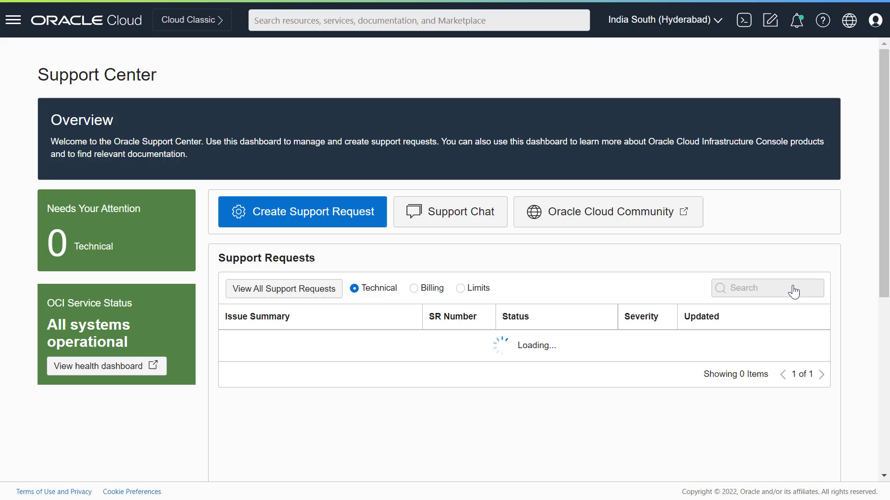
click(324, 212)
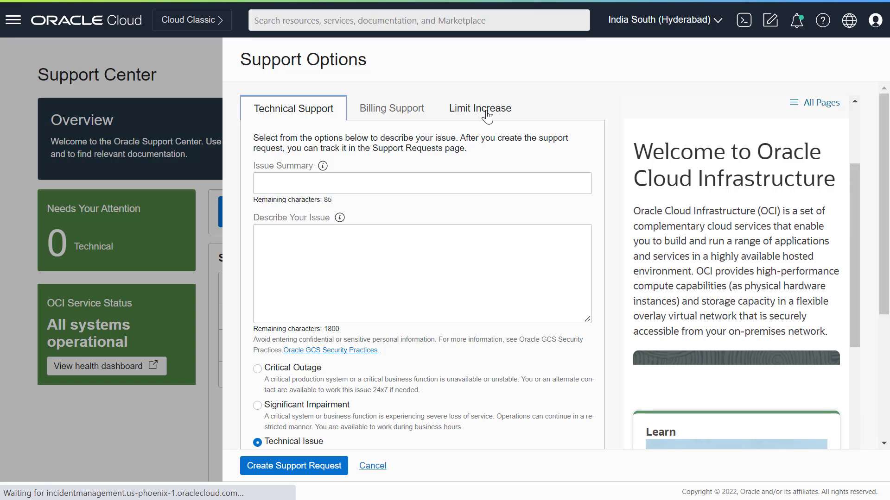
click(486, 111)
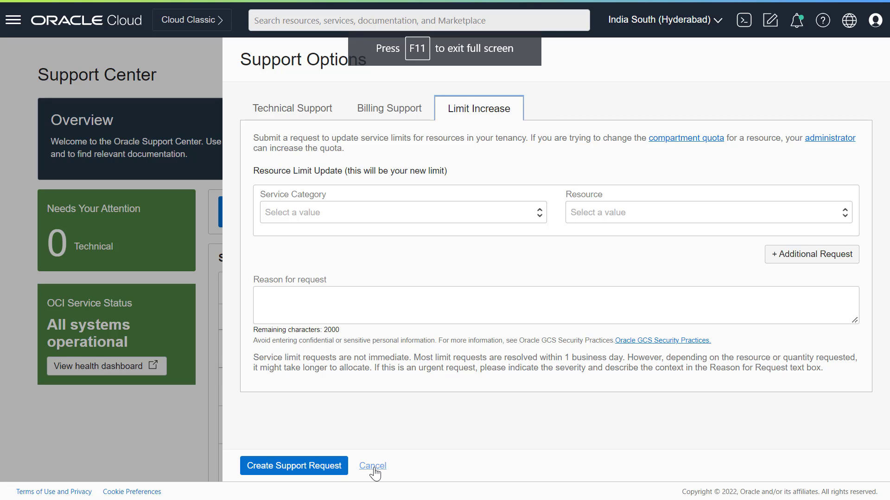
click(374, 471)
click(460, 287)
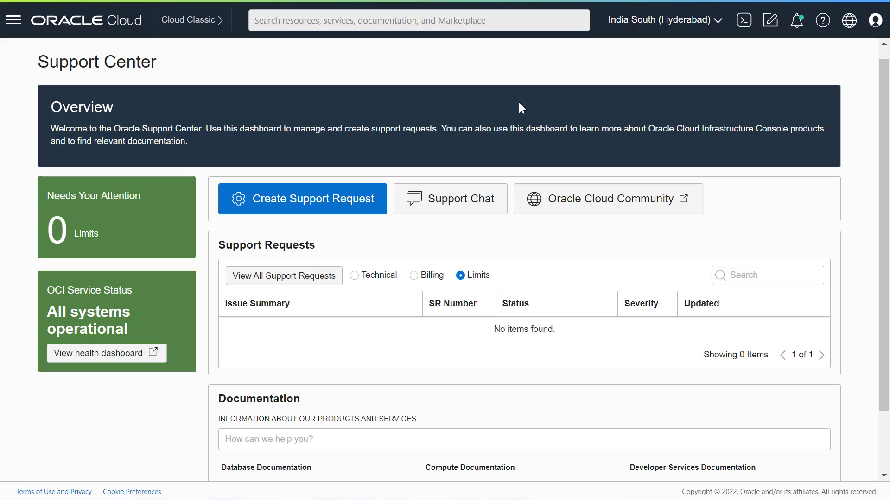
Start a limit increase request for Compute, resource Cores for Standard.A1 based instances.
click(311, 204)
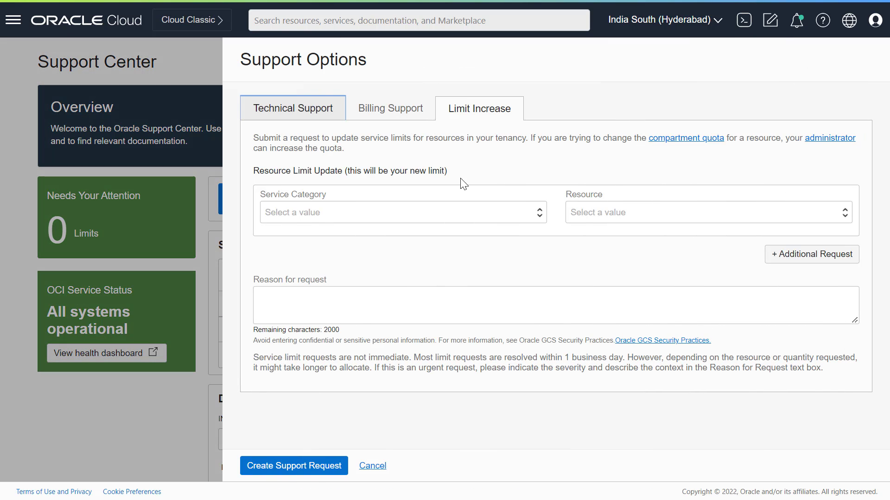
click(403, 212)
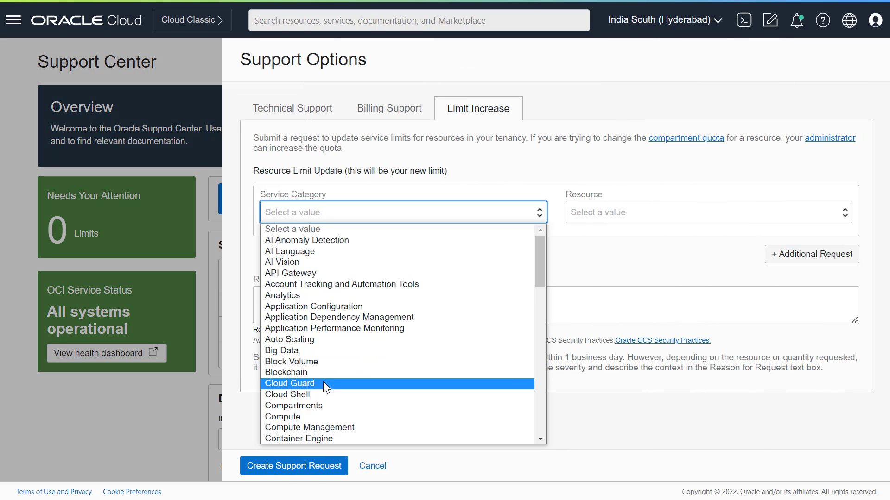
click(304, 418)
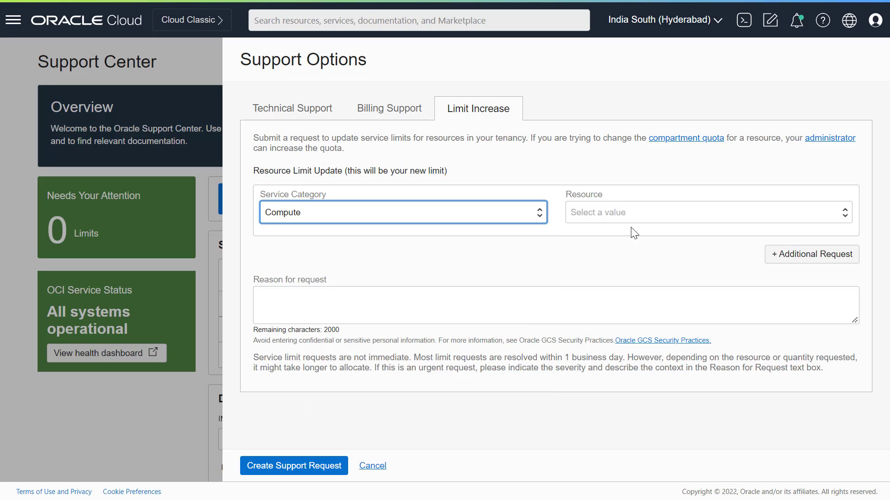
click(847, 214)
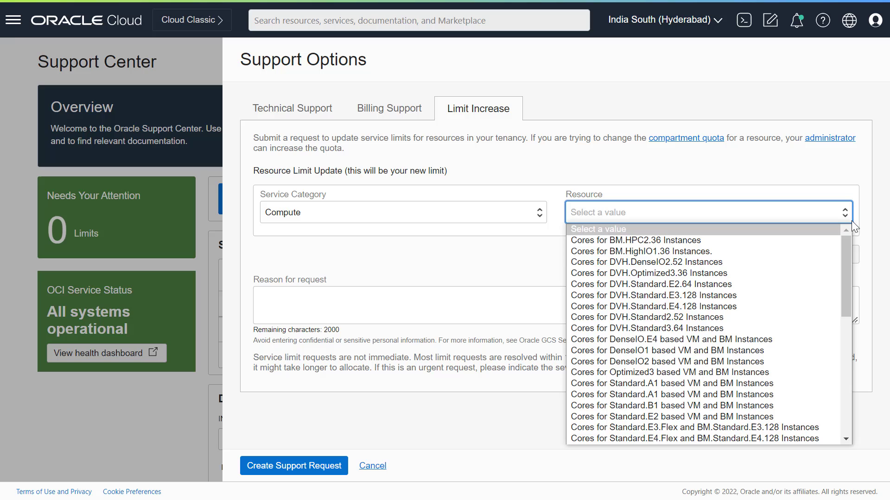
click(673, 384)
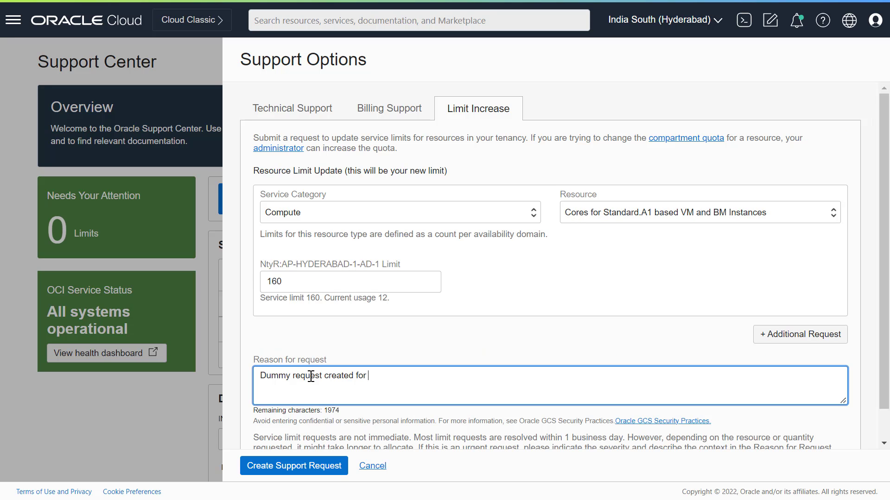
text(Demo. )
text(Please close this ticket later.)
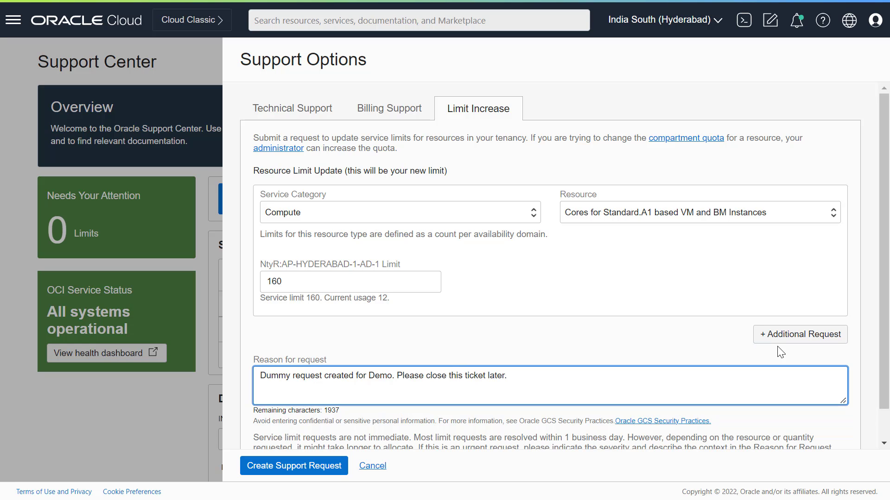
Submit the Compute Standard.A1 cores limit request and return to the support request list.
click(287, 471)
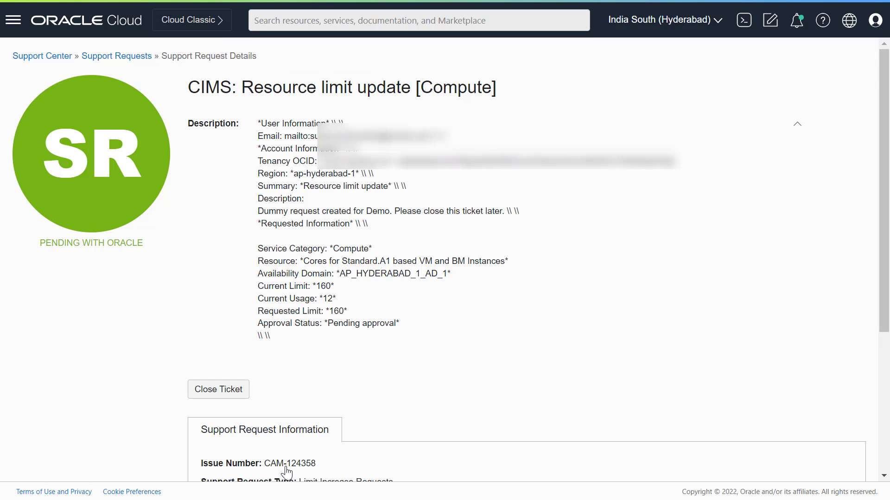
click(116, 56)
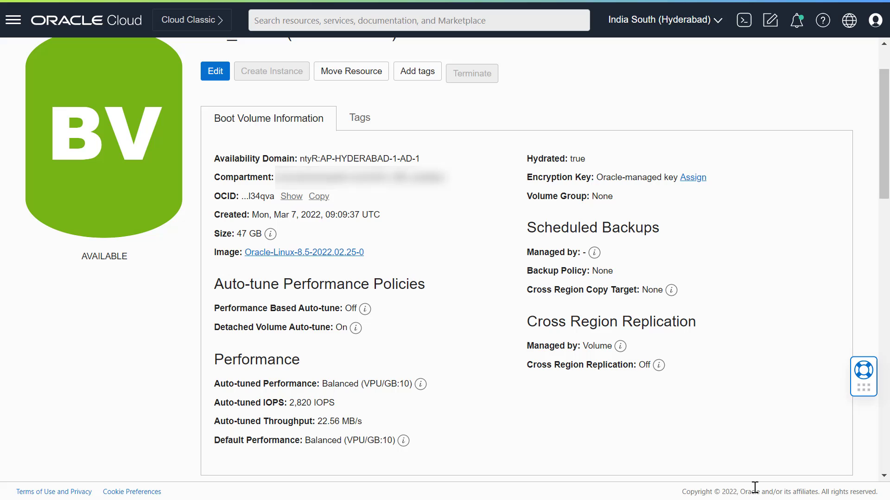
click(865, 372)
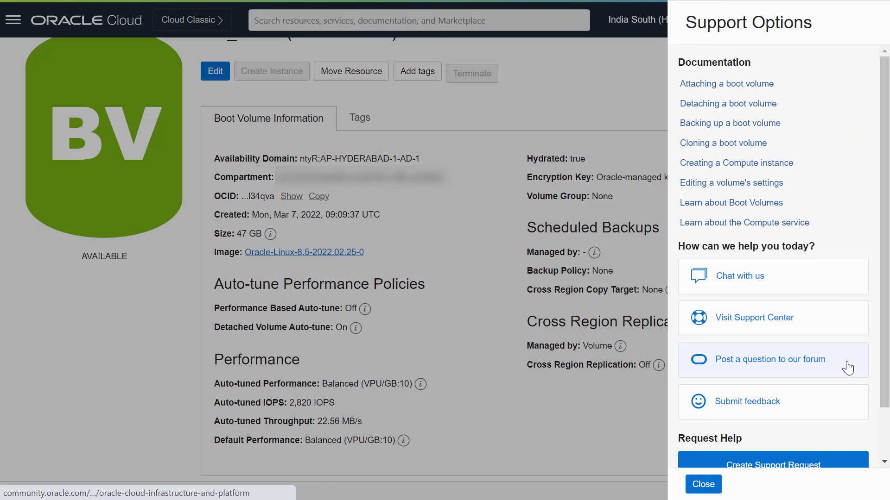
scroll(847, 367, down, 2)
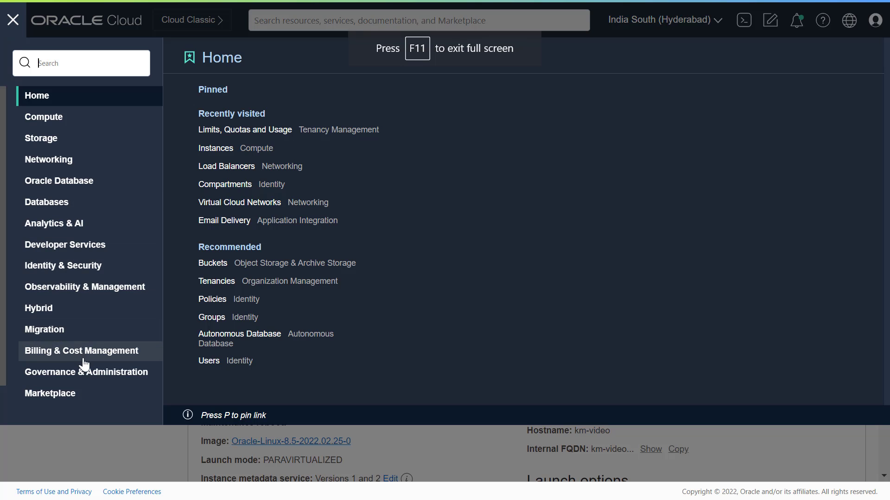
Go through Governance & Administration to Limits, Quotas and Usage for Compute in ap-hyderabad-1.
click(86, 372)
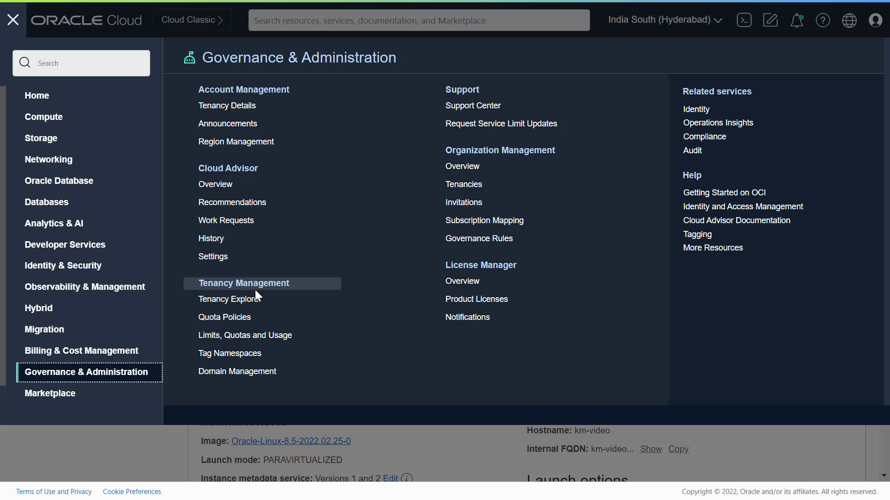
click(249, 340)
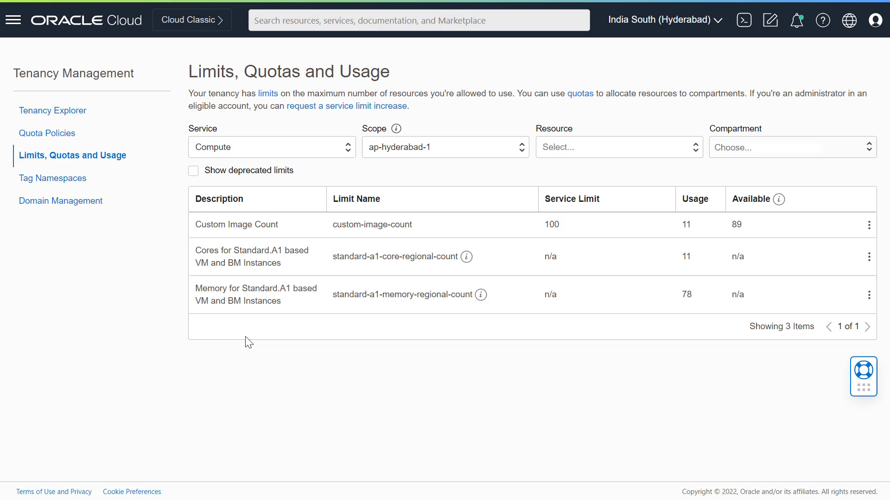